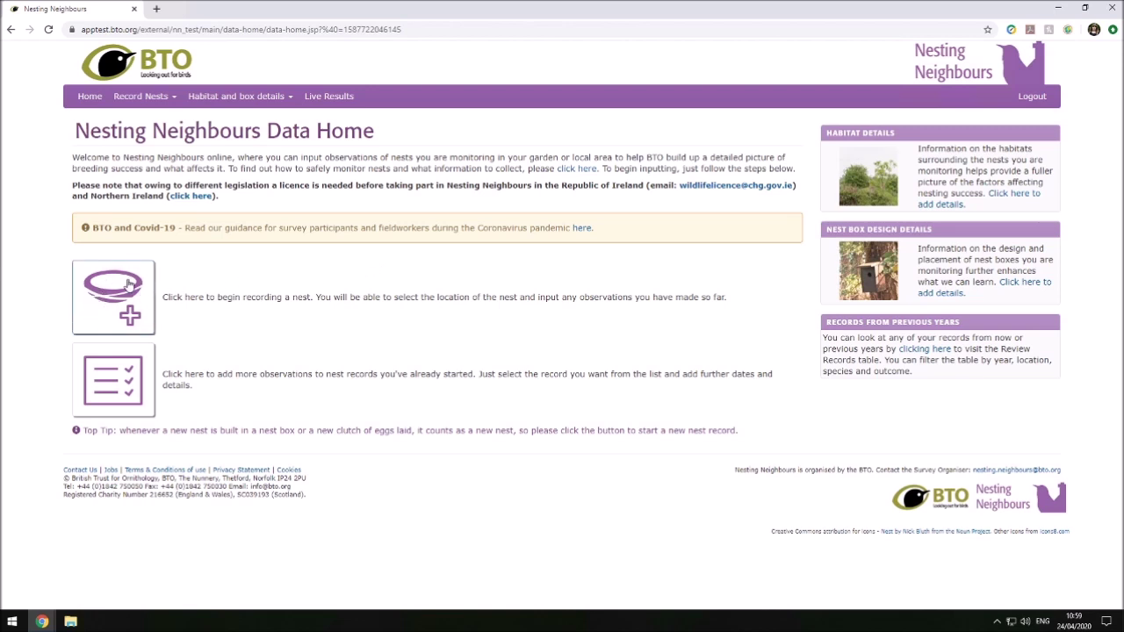
# - Start a new nest record and choose 'In a new location' as the nest's location
pyautogui.click(124, 303)
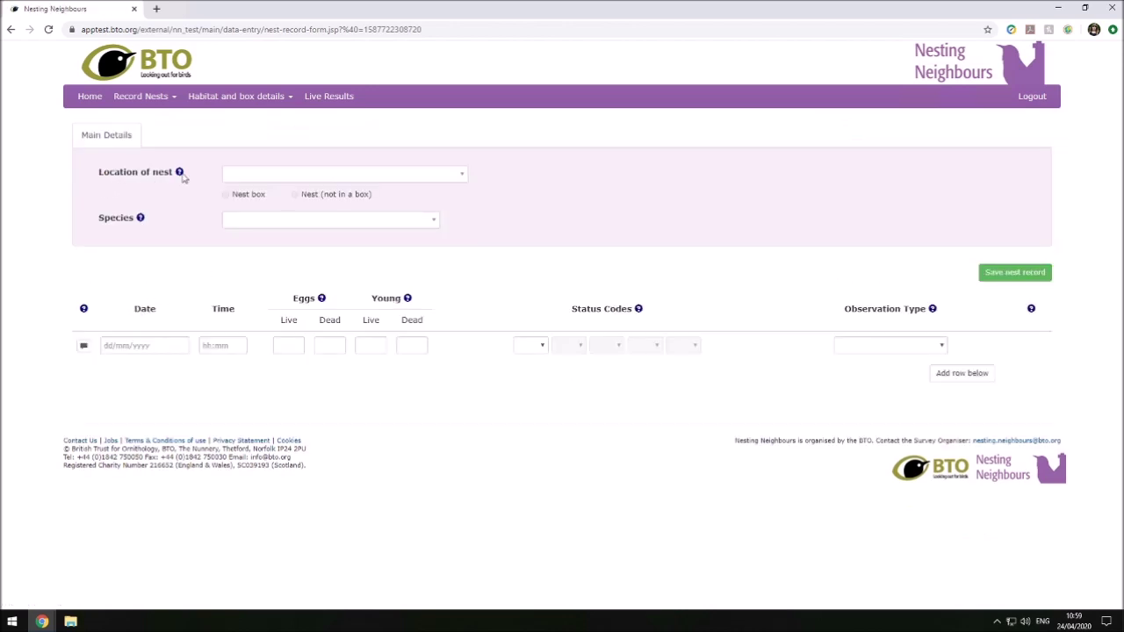
pyautogui.click(351, 176)
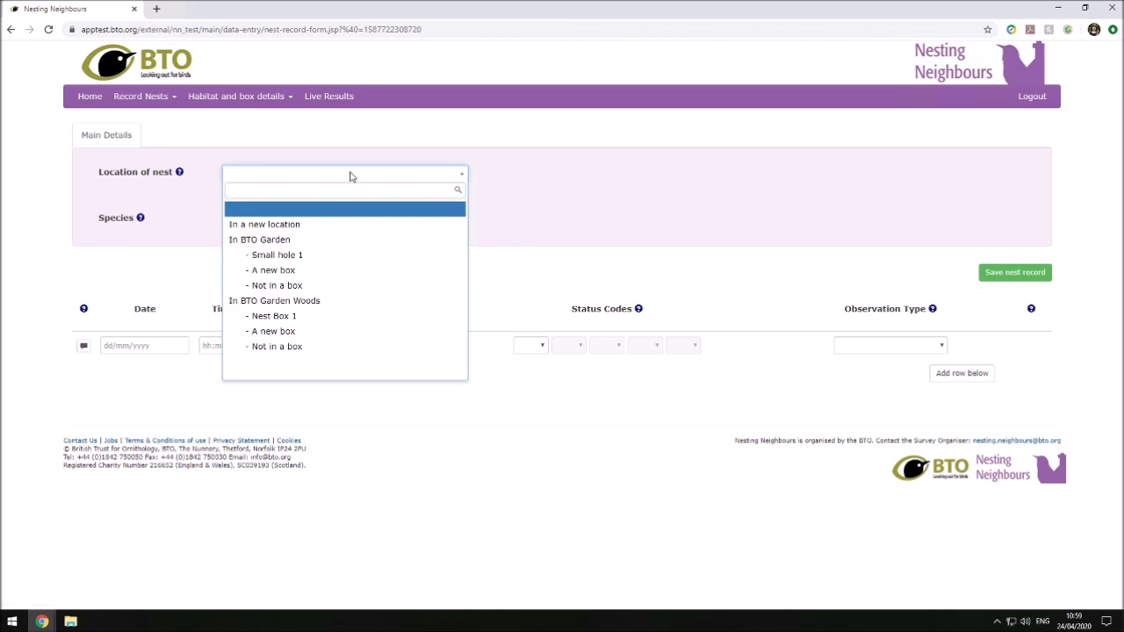
pyautogui.click(302, 226)
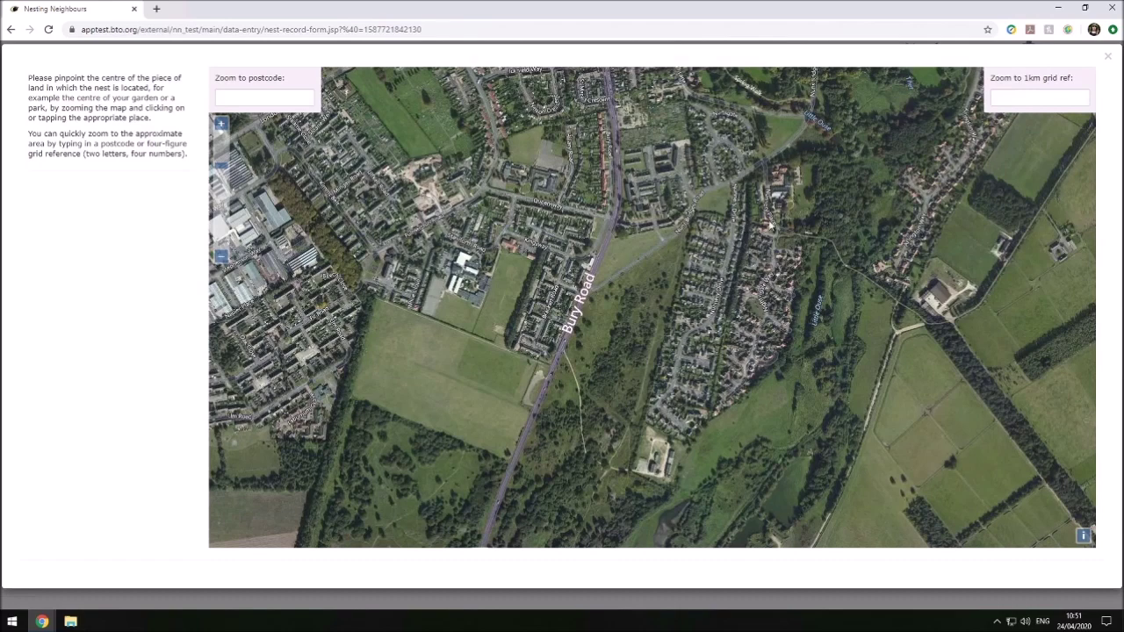
# - Pin a site in the woodland beside Nunnery Place and save it as 'BTO Garden Woods'
pyautogui.moveTo(787, 204); pyautogui.dragTo(703, 266)
pyautogui.scroll(1, 715, 251)
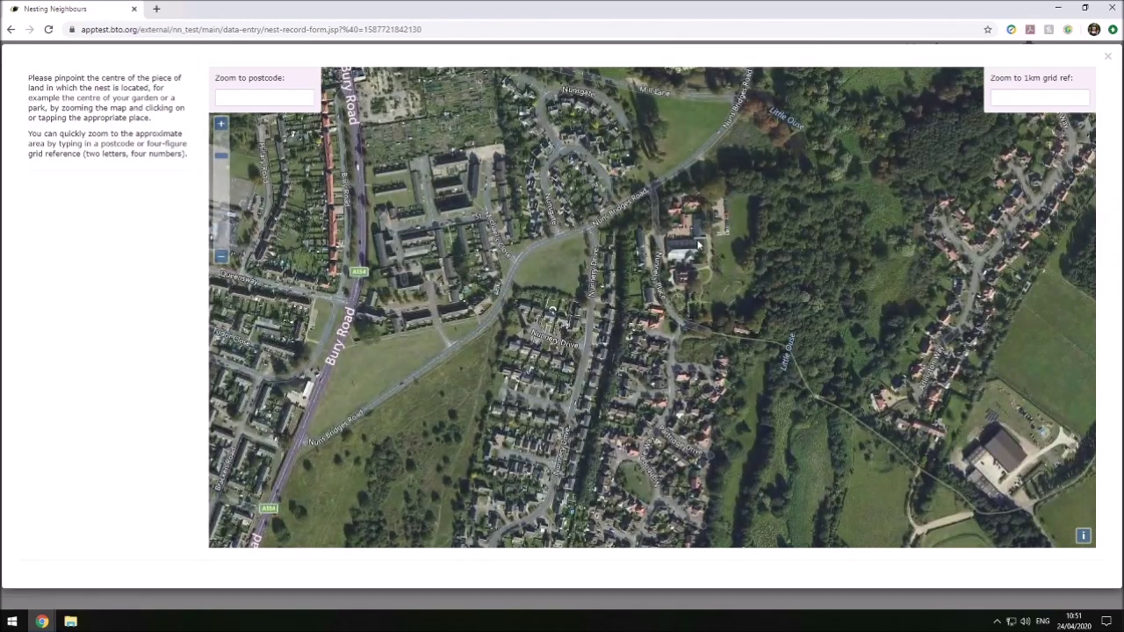
pyautogui.scroll(1, 701, 246)
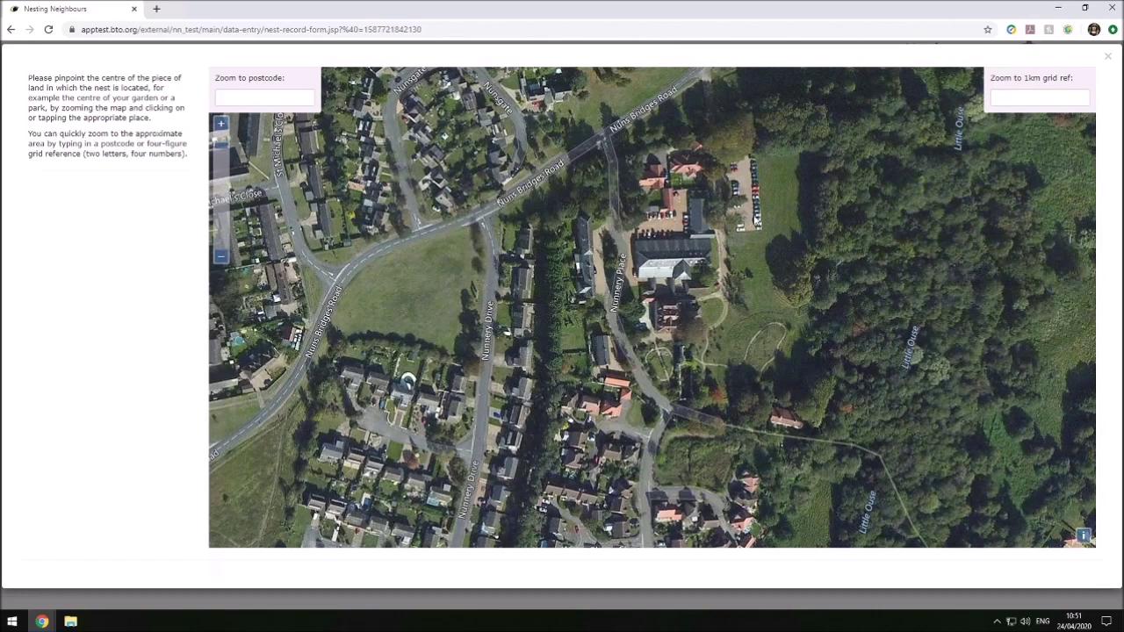
pyautogui.click(838, 185)
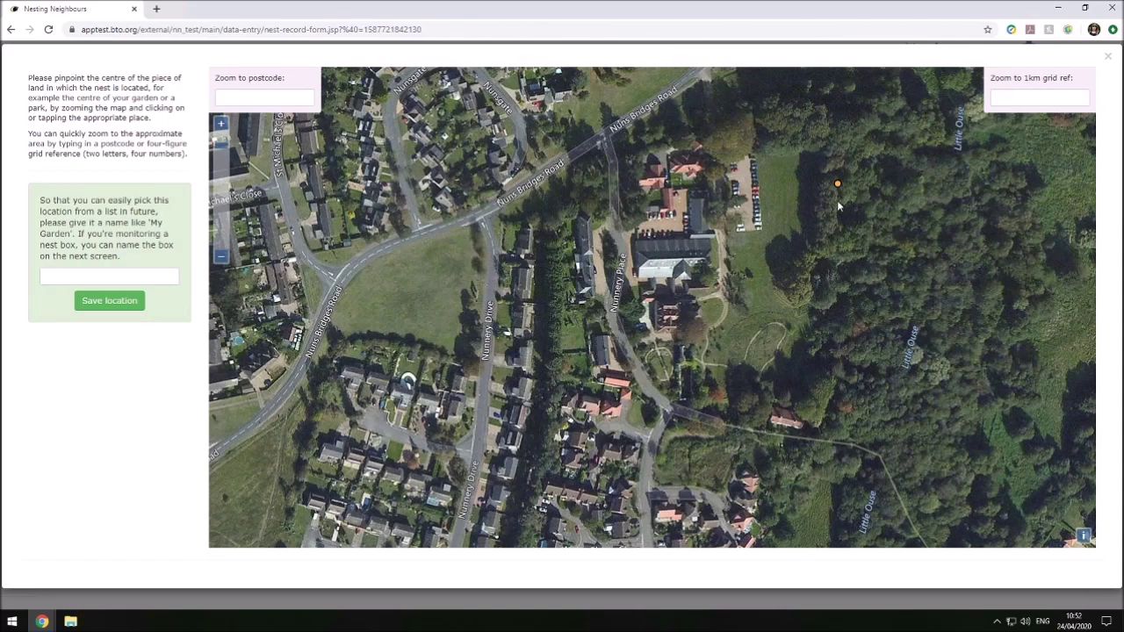
pyautogui.click(119, 273)
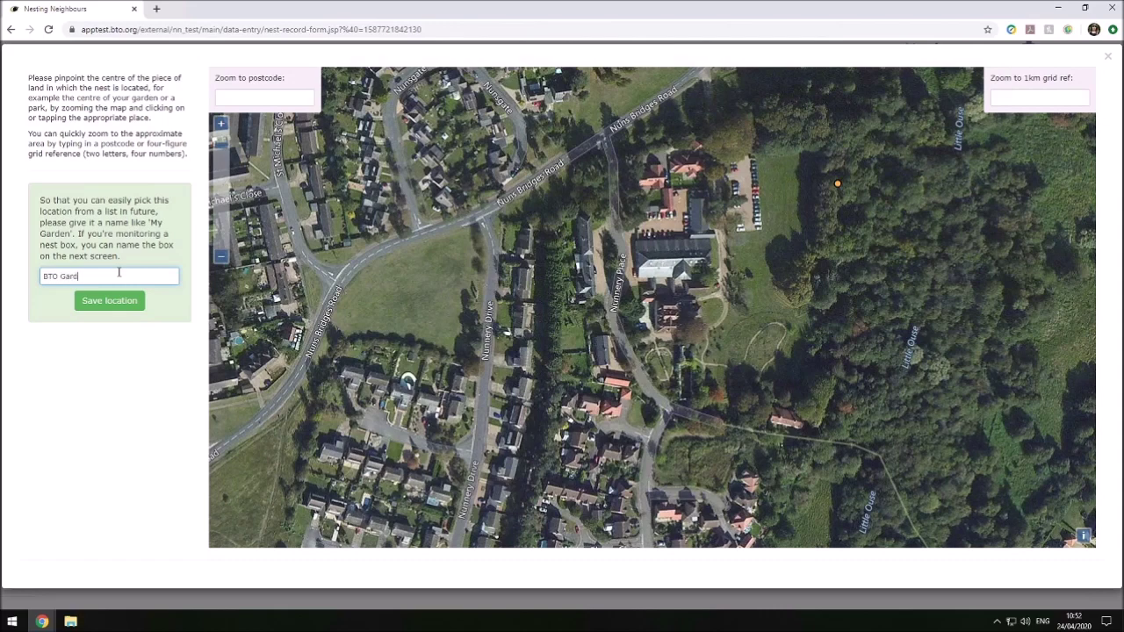
pyautogui.write('BTO Garden Woods')
pyautogui.click(96, 302)
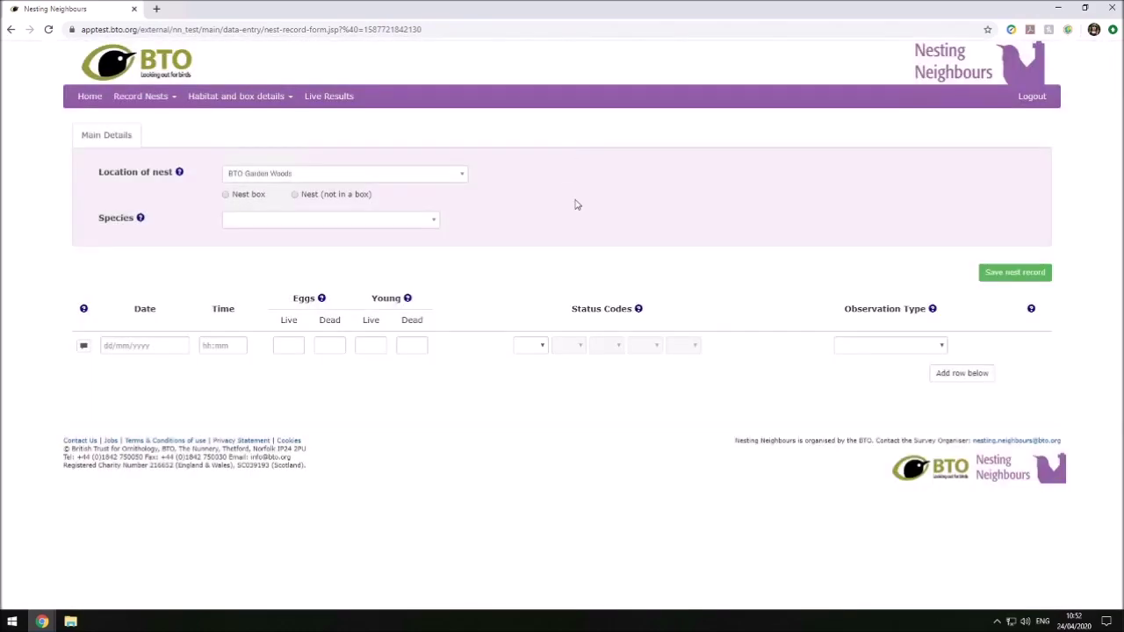
# - Add a new box 'Nest Box 1' under BTO Garden Woods as the nest's location
pyautogui.click(303, 178)
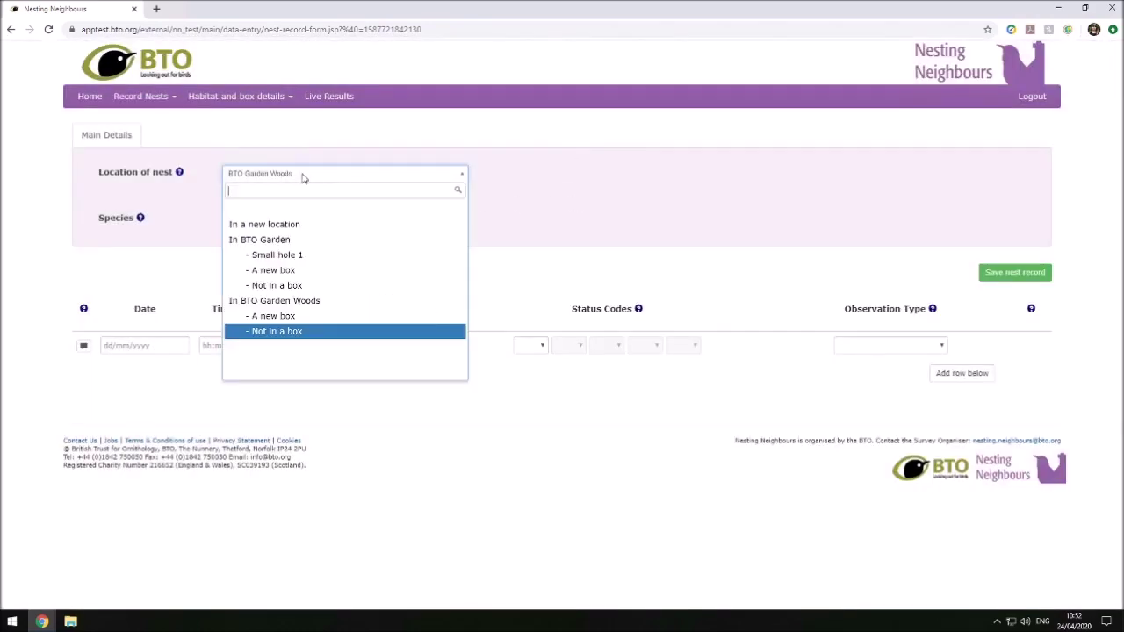
pyautogui.click(286, 318)
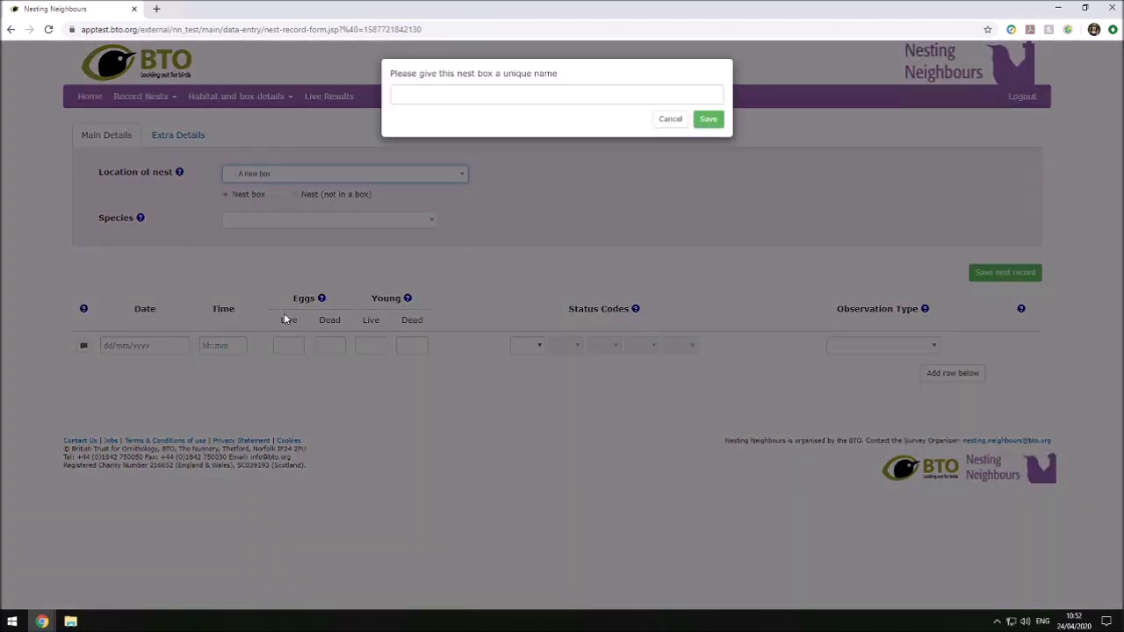
pyautogui.click(479, 98)
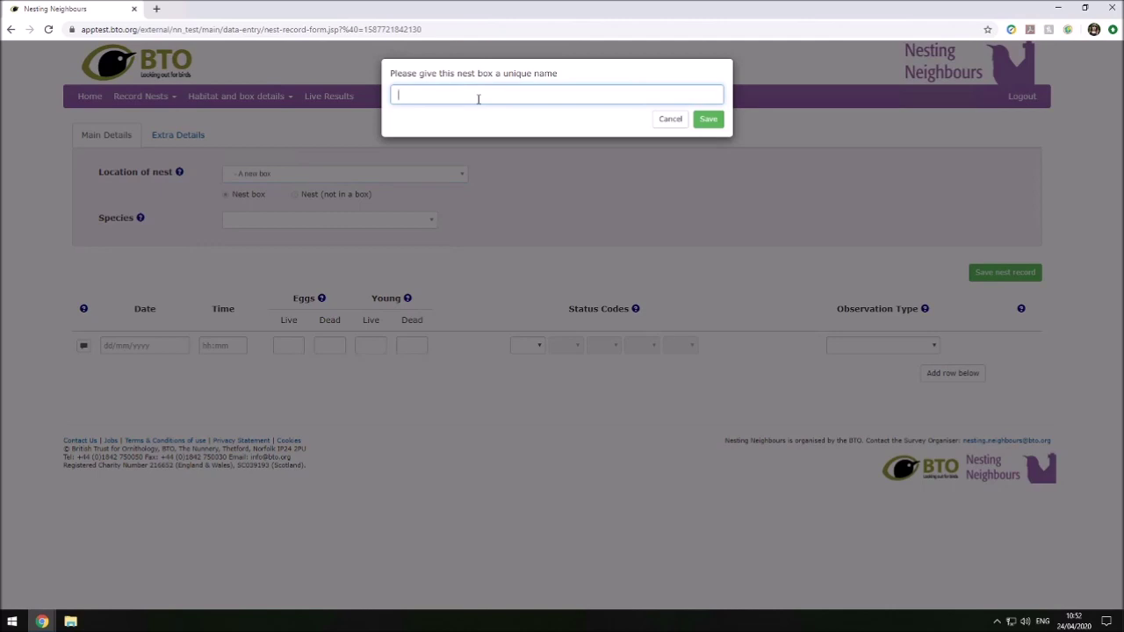
pyautogui.write('Nest Box 1')
pyautogui.click(708, 120)
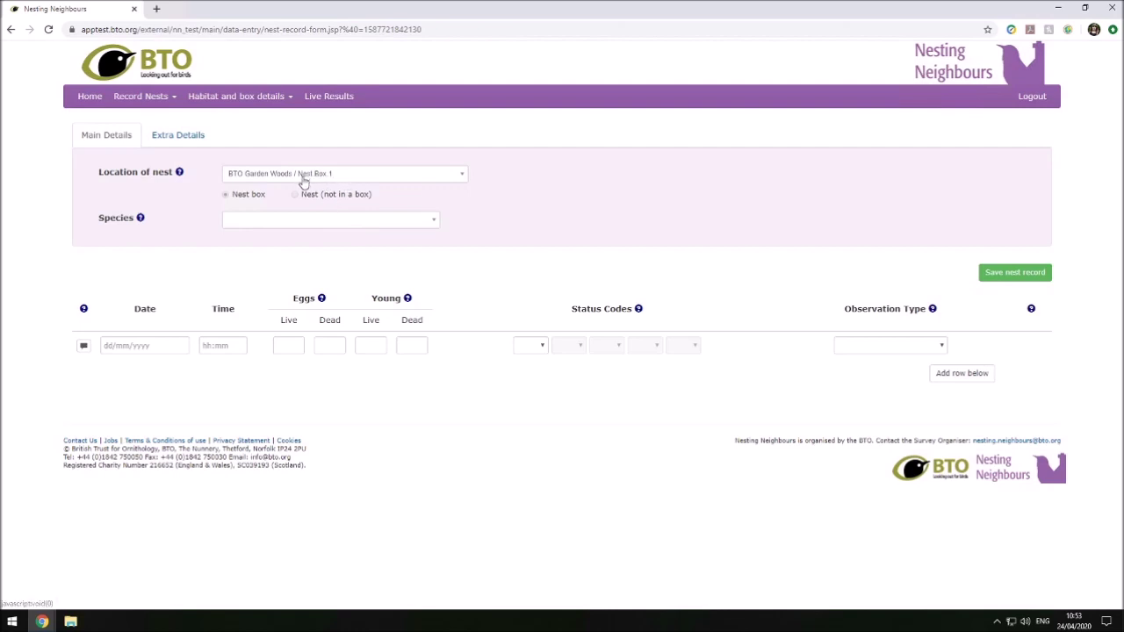
pyautogui.click(362, 177)
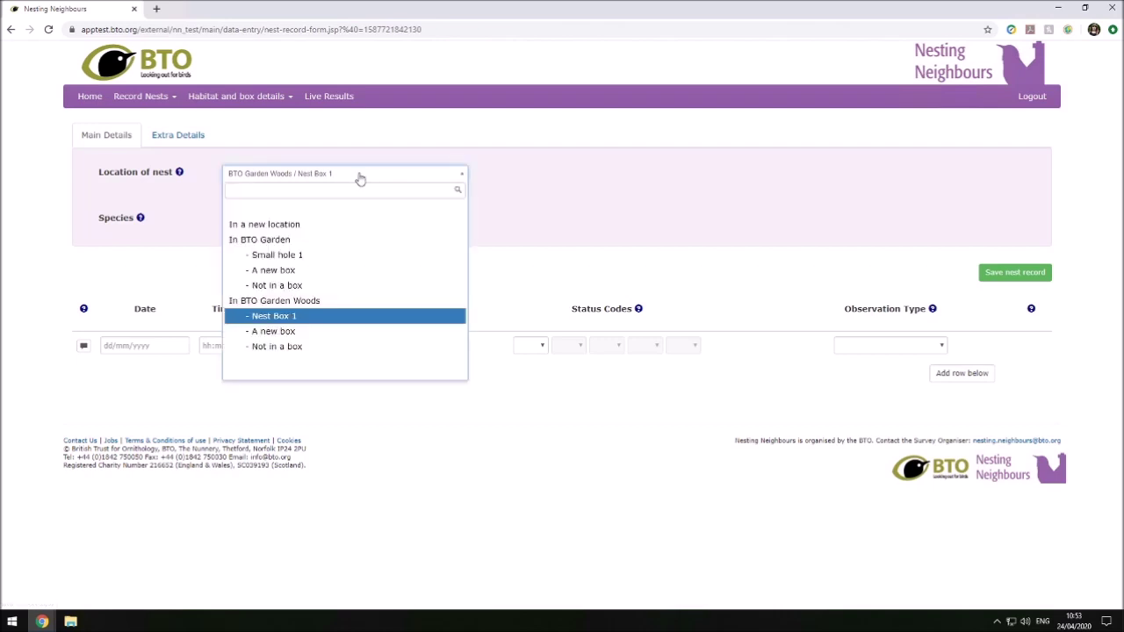
# - Keep Nest Box 1 as the location and pick Blue Tit from the Species list
pyautogui.click(359, 176)
pyautogui.click(244, 225)
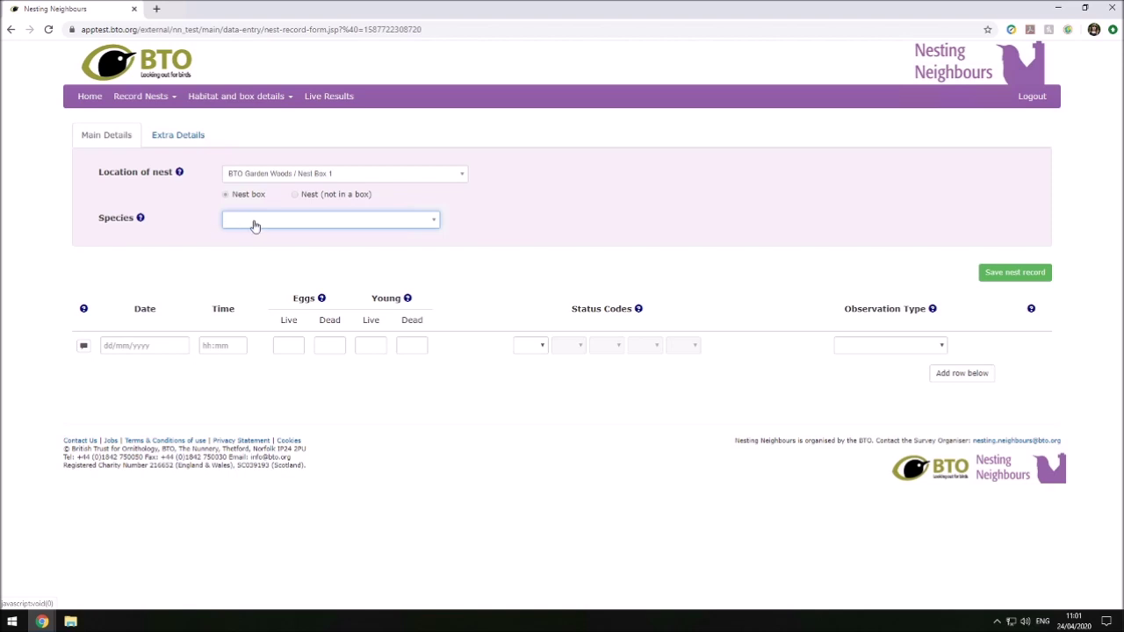
pyautogui.click(255, 226)
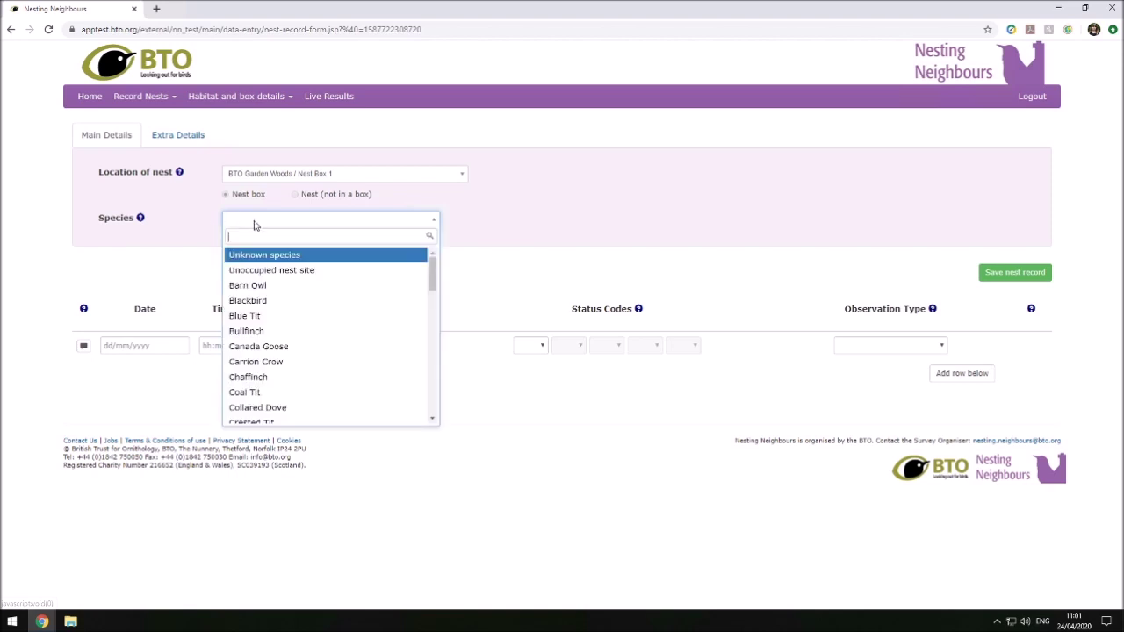
pyautogui.click(262, 319)
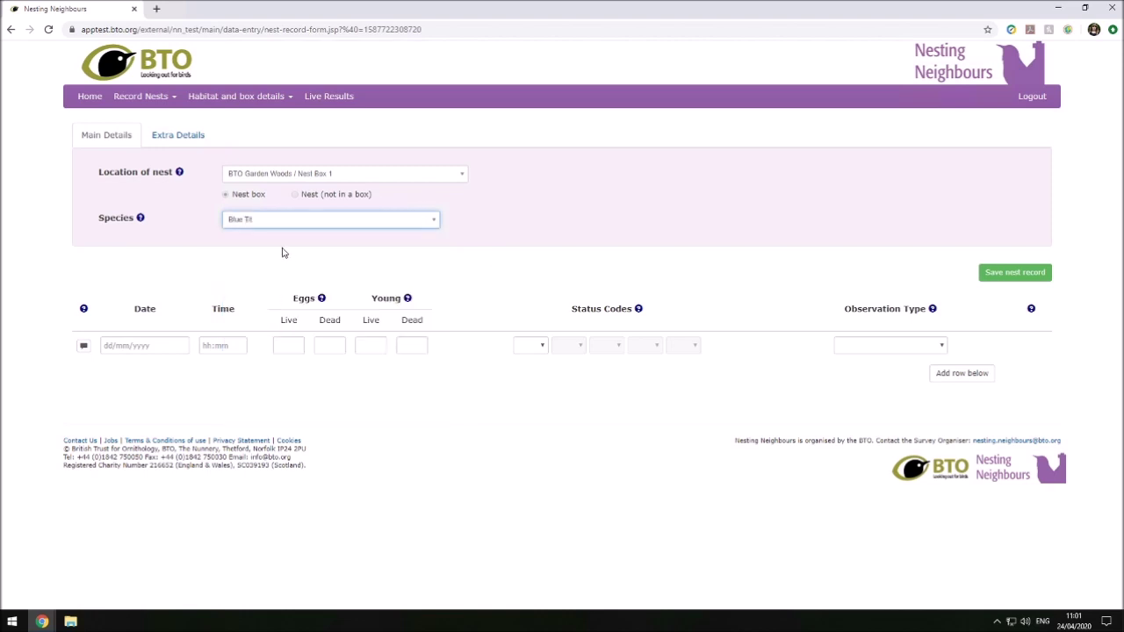
pyautogui.click(233, 262)
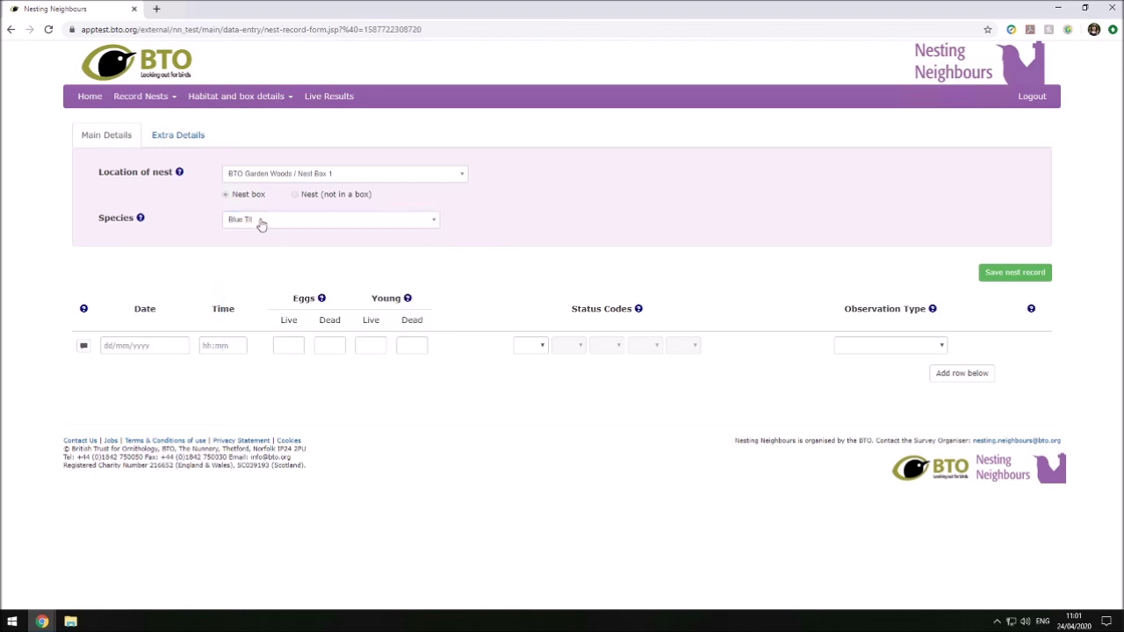
# - Set the visit date to 17/04/2019 and the visit time to 13:00
pyautogui.click(158, 344)
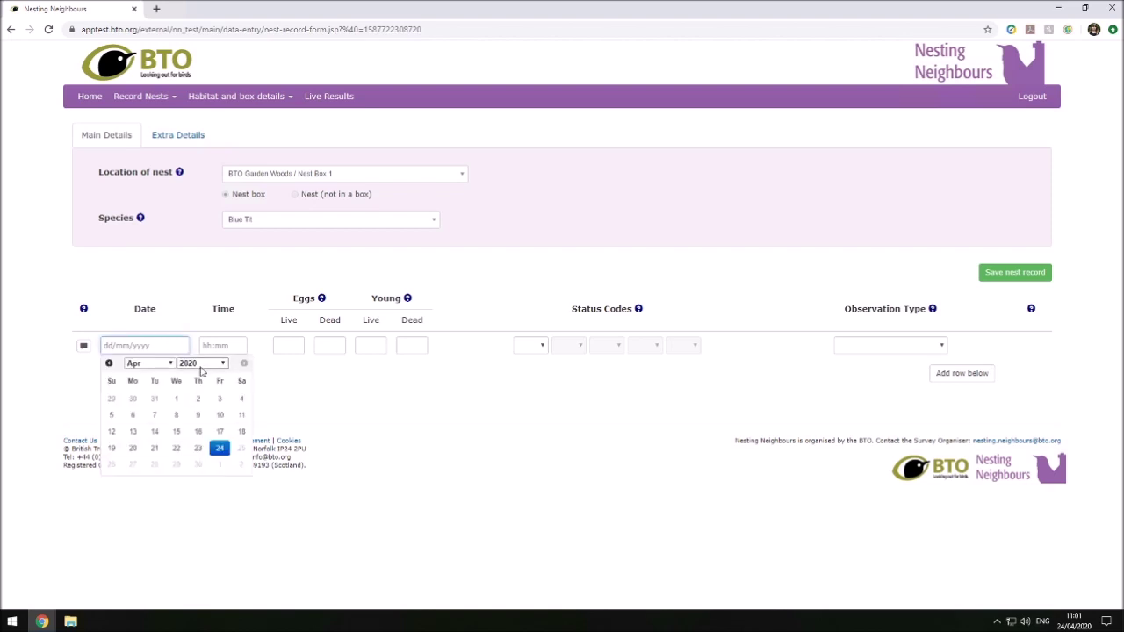
pyautogui.click(202, 364)
pyautogui.click(188, 461)
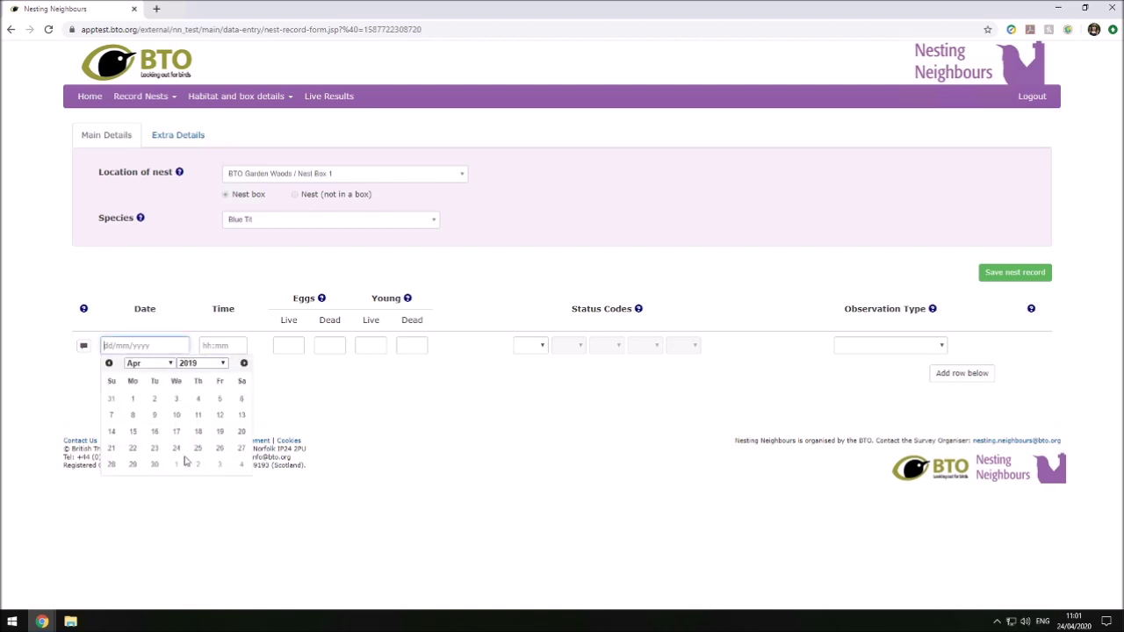
pyautogui.click(177, 432)
pyautogui.click(206, 345)
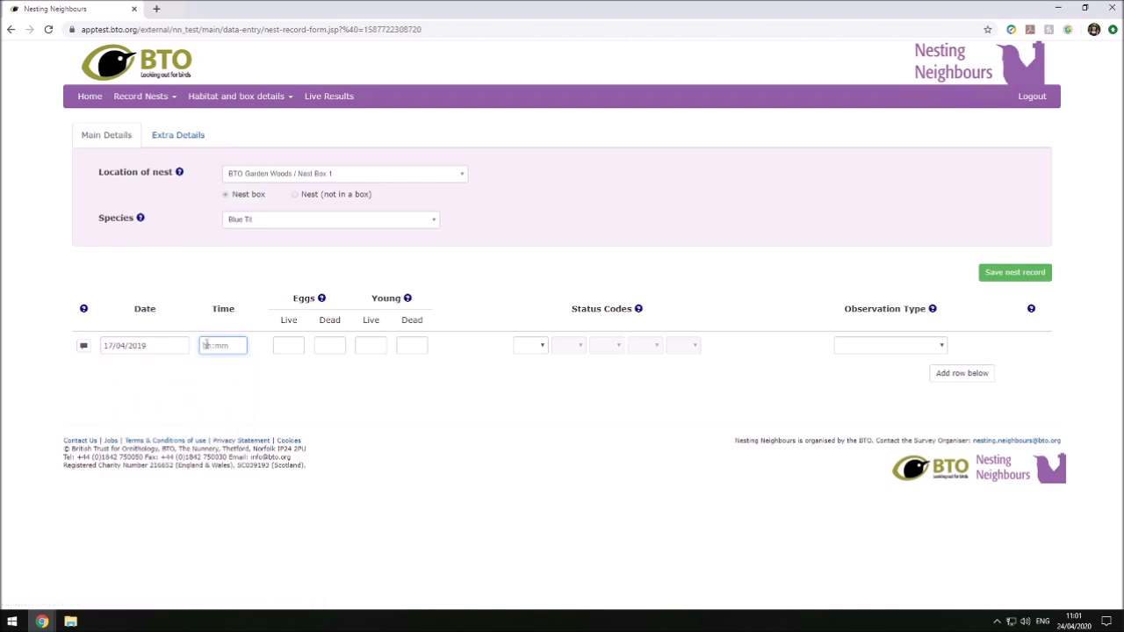
pyautogui.write('13:00')
pyautogui.click(296, 366)
# - Give the visit status NL and observation type Nest Visit, then save the nest record
pyautogui.click(531, 348)
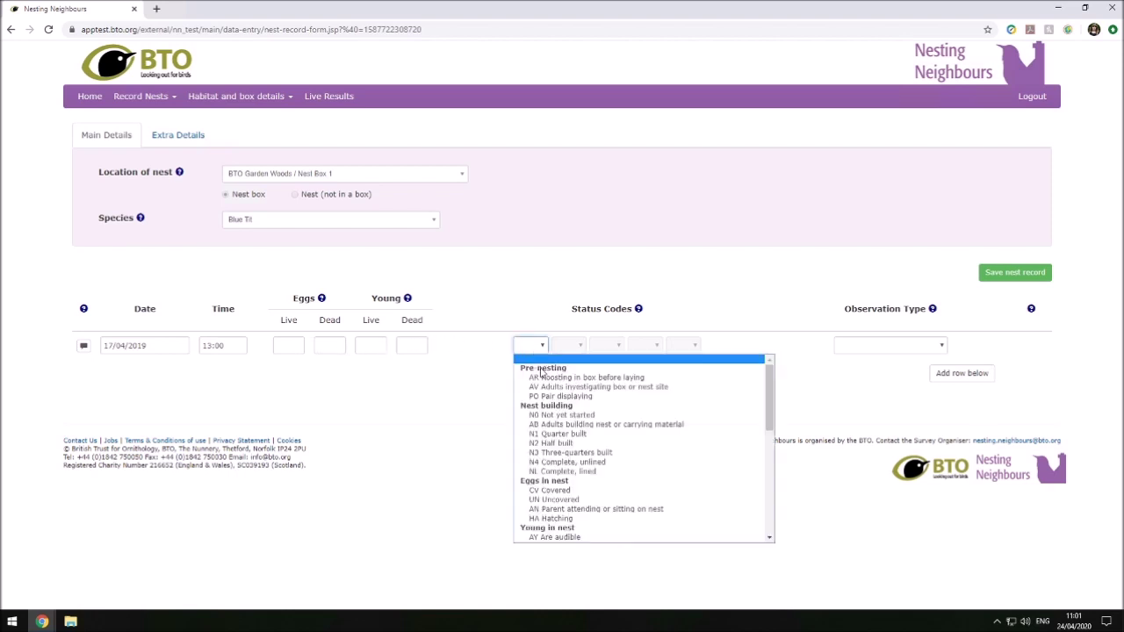
pyautogui.click(554, 472)
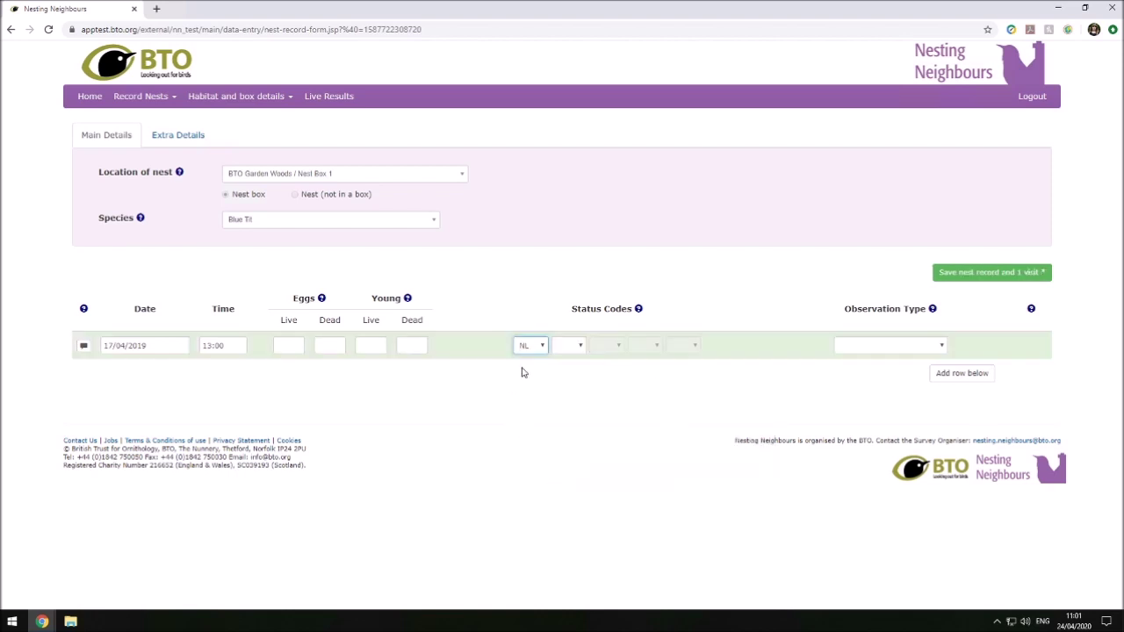
pyautogui.click(852, 348)
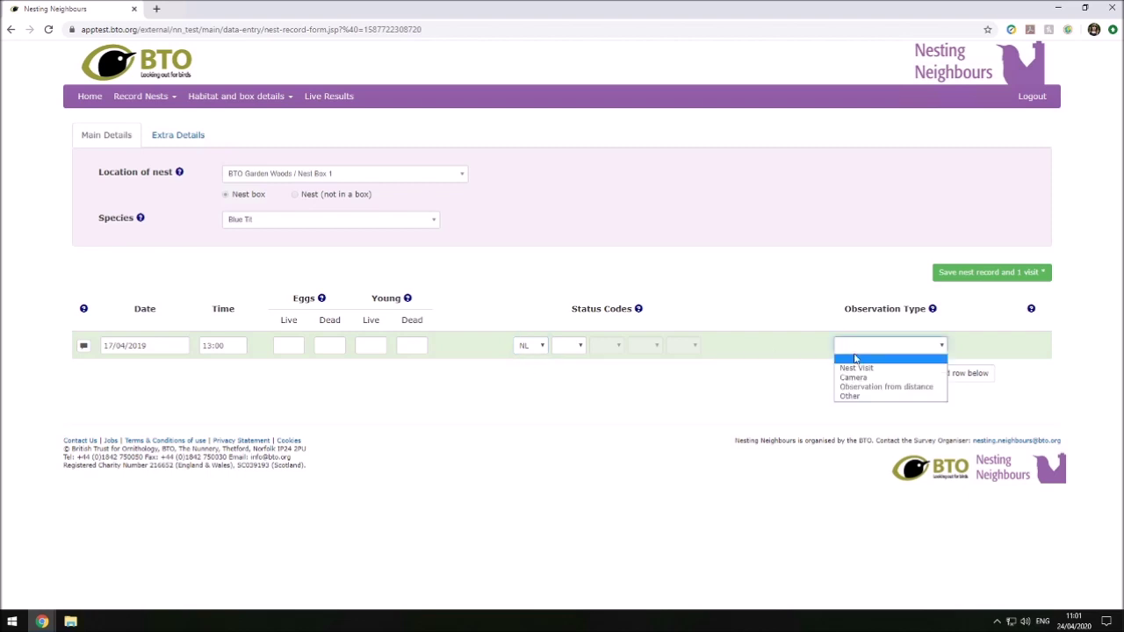
pyautogui.click(864, 369)
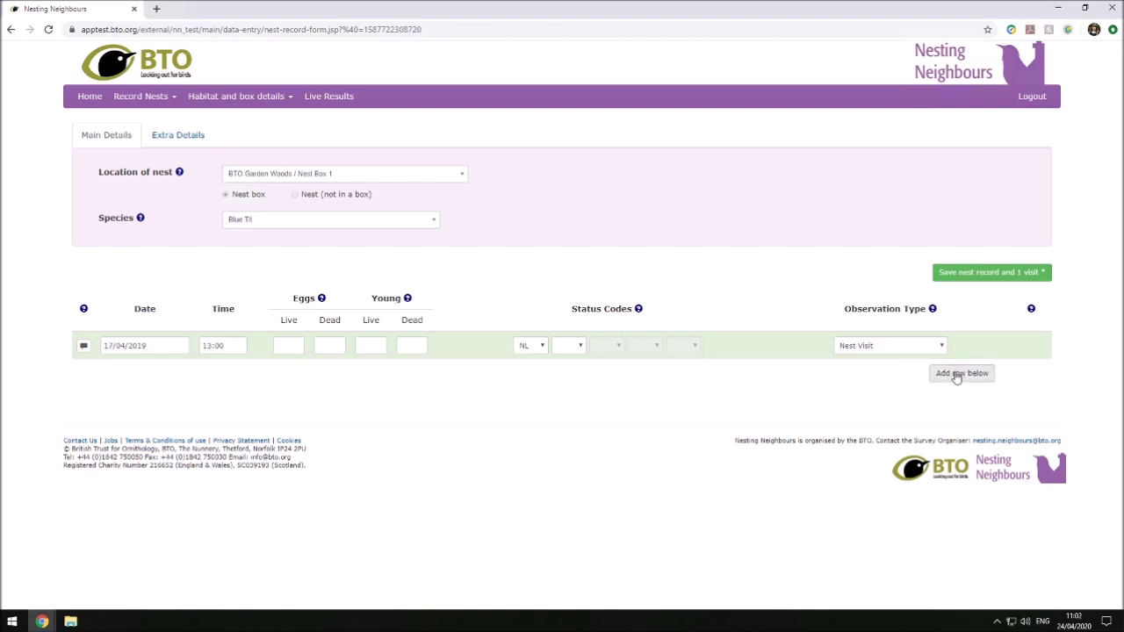
pyautogui.click(985, 274)
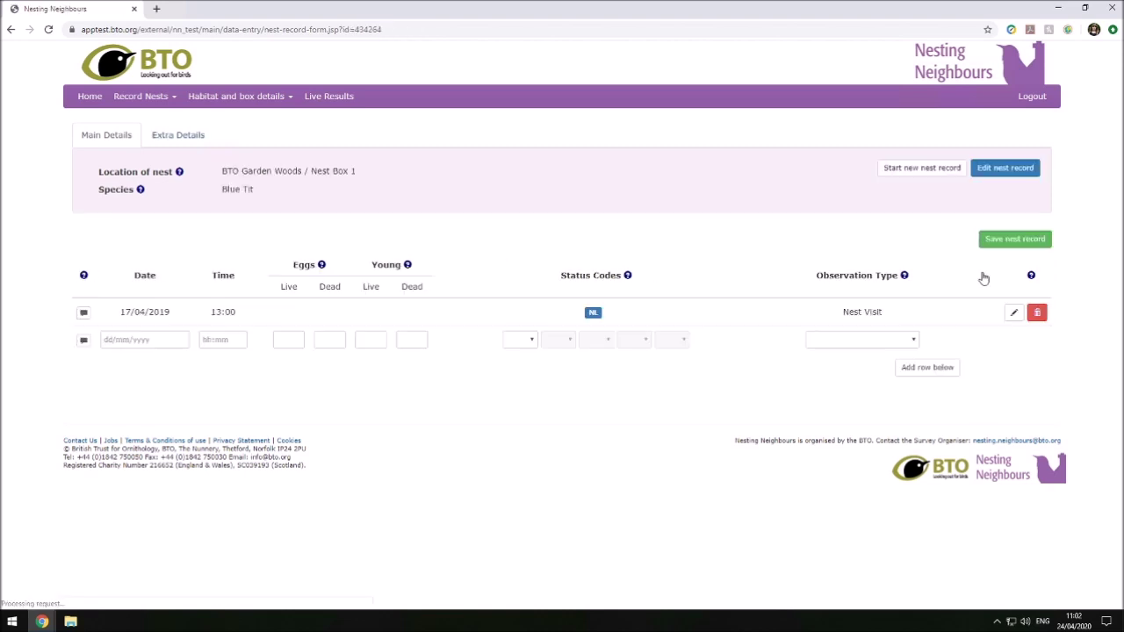